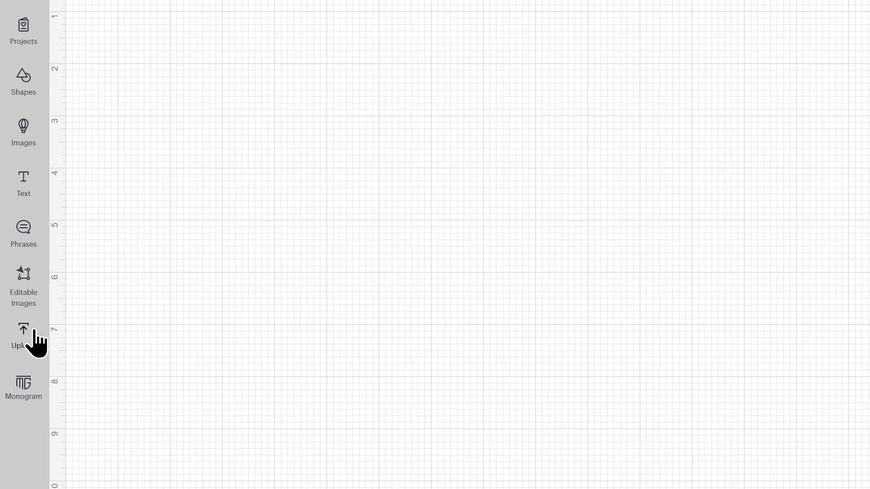
Step: Upload svg-egg-hunt-craftwithsarah.svg from the Easter Day 07 folder as a new cut image
left_click(36, 342)
left_click(156, 118)
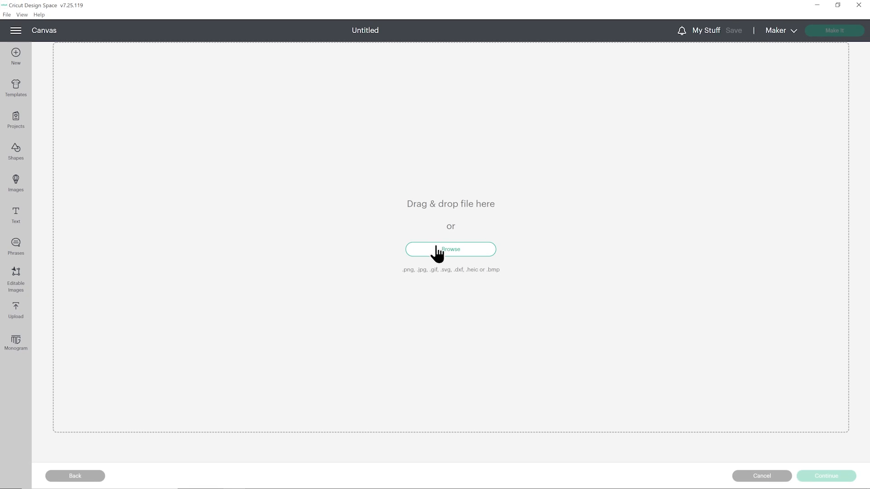
left_click(436, 249)
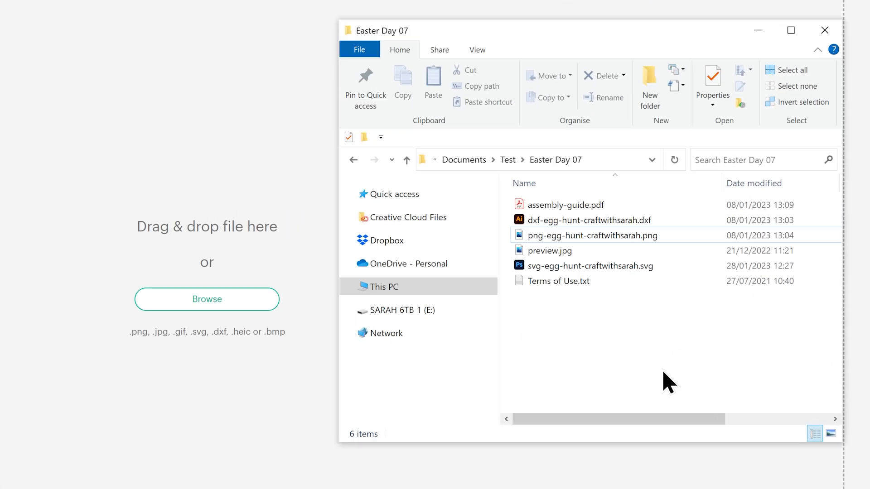
left_click(657, 266)
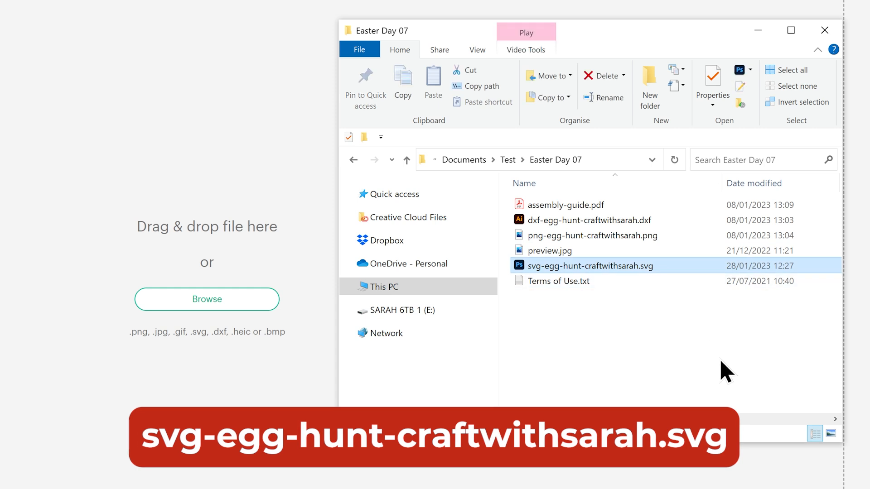
left_click_drag(663, 268, 224, 376)
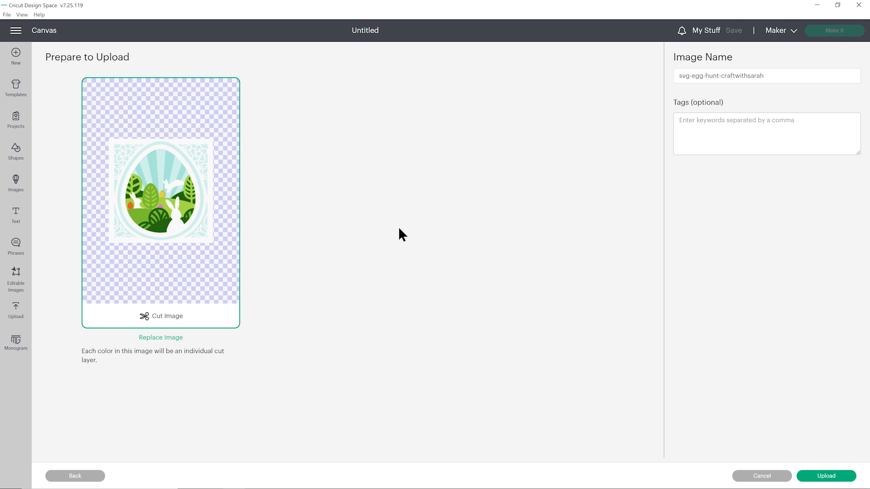
left_click(819, 475)
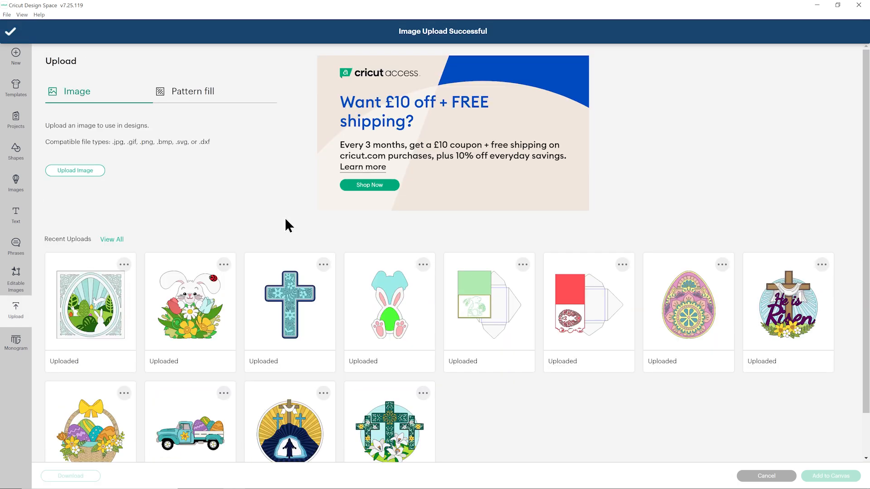
Step: Add the uploaded egg hunt design to the canvas and position it at about X 1.59, Y 0.71
left_click(93, 301)
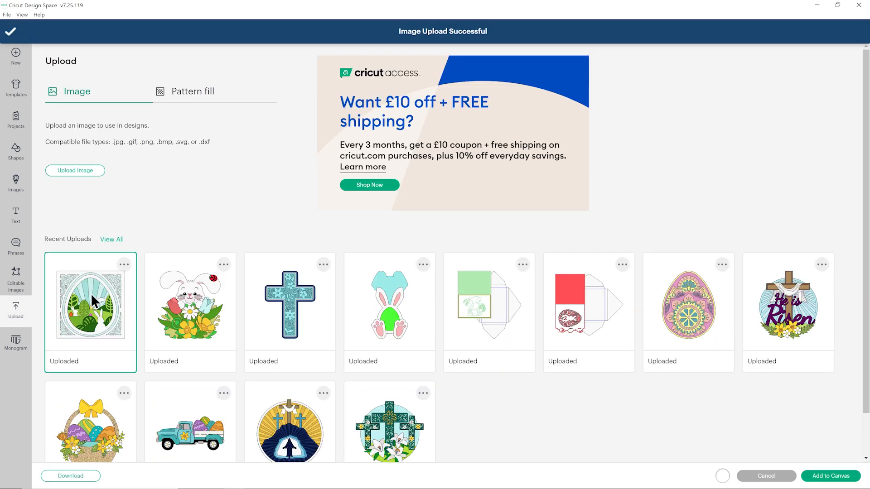
left_click(831, 476)
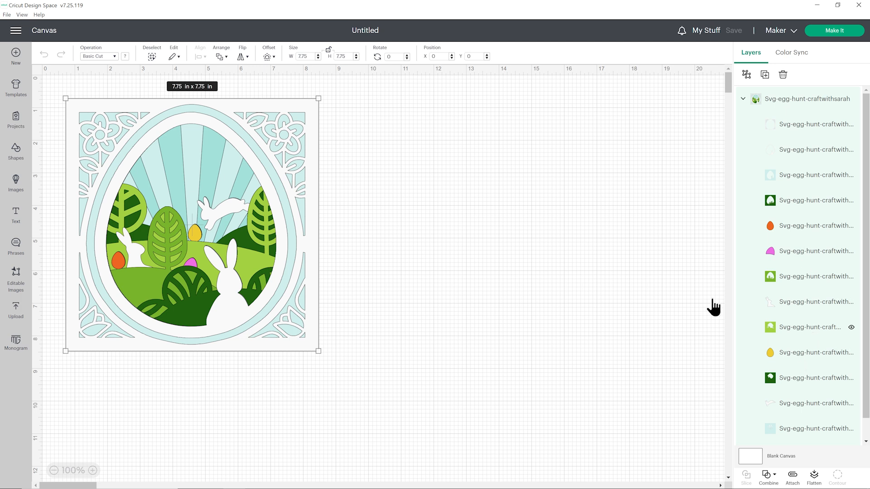
left_click_drag(207, 138, 237, 144)
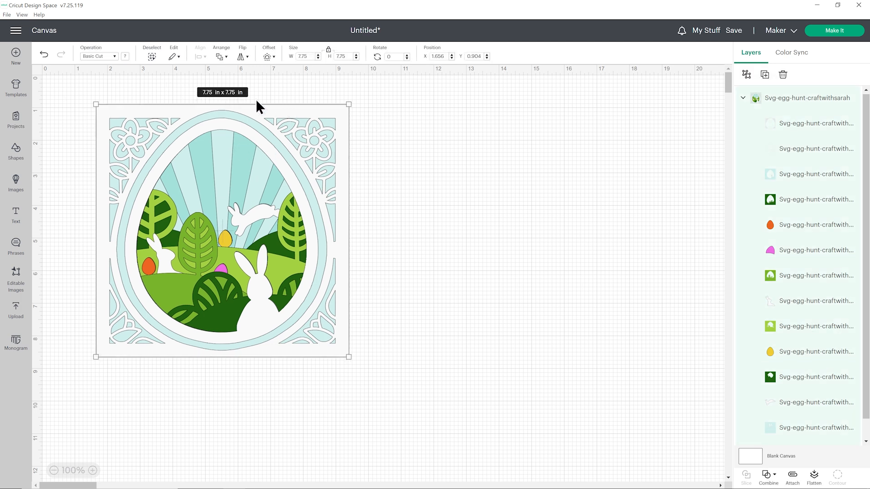
left_click_drag(279, 189, 276, 183)
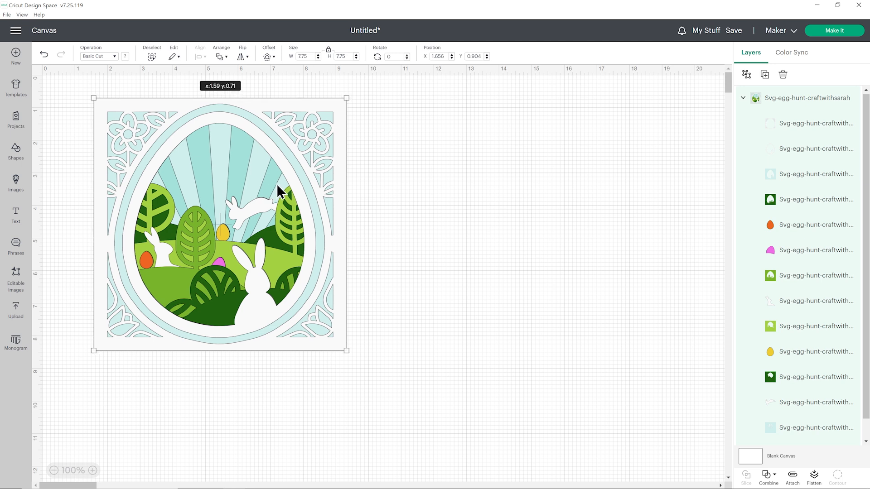
left_click(412, 173)
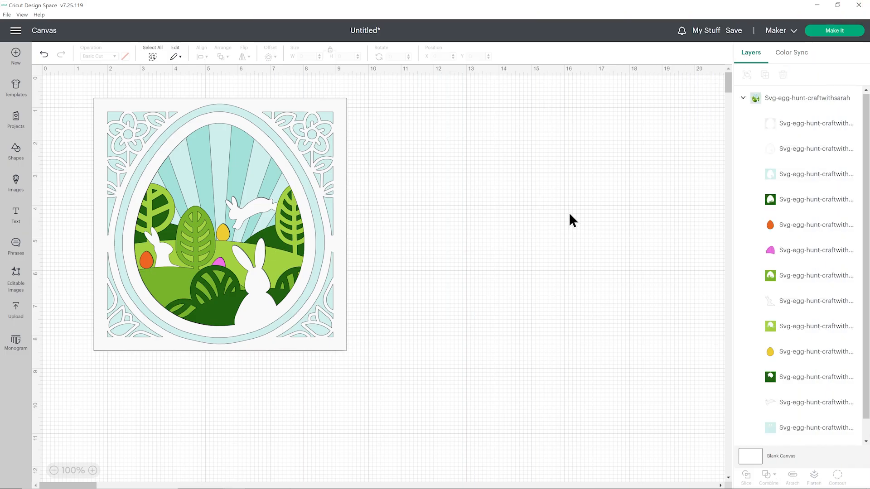
Step: Resize the whole egg hunt design to 6.5 in wide with proportions locked and move it to about X 1.82, Y 0.70
left_click(338, 172)
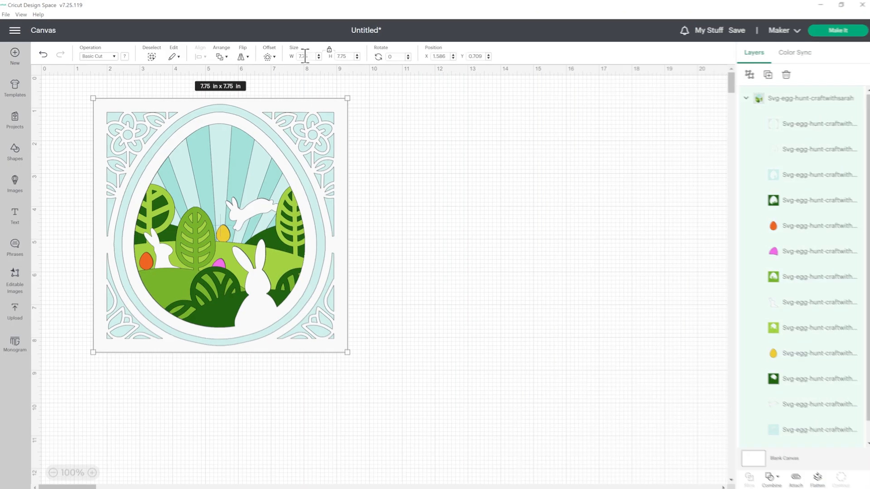
type("6.5")
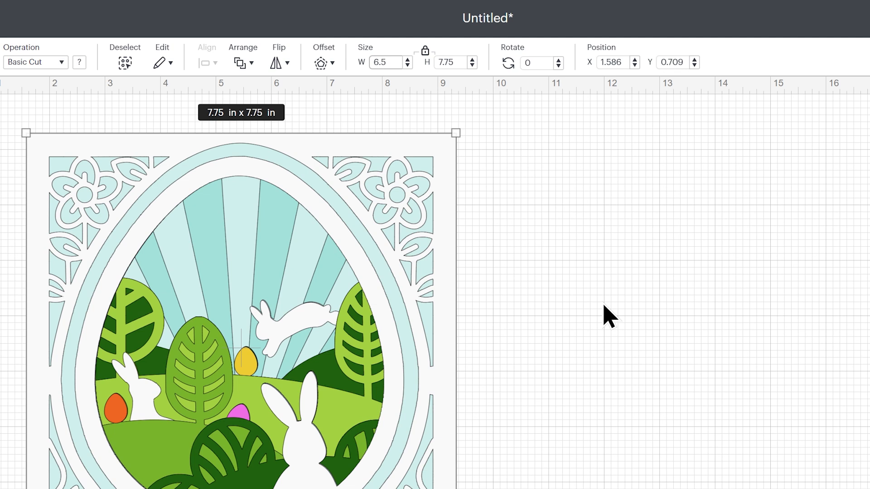
key("Return")
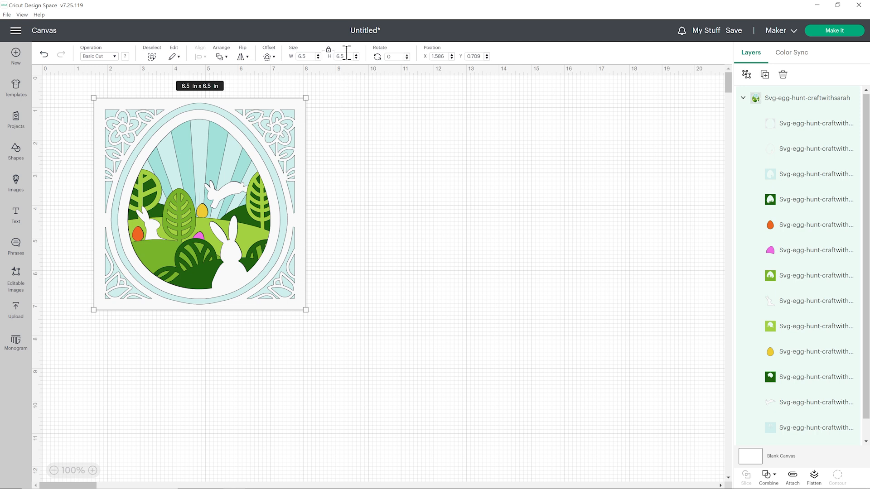
left_click_drag(276, 119, 284, 119)
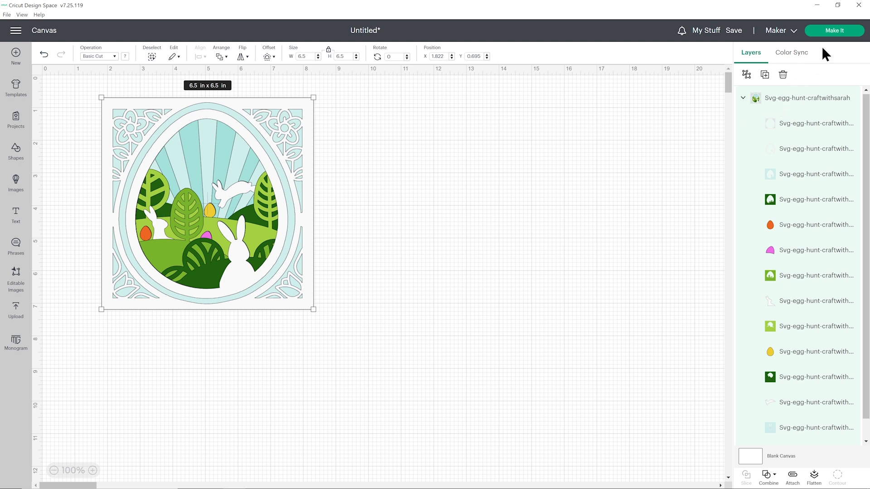
Step: Send the design to mat preparation and set the first mat's material size to 8.3 in x 11.7 in (A4)
left_click(832, 33)
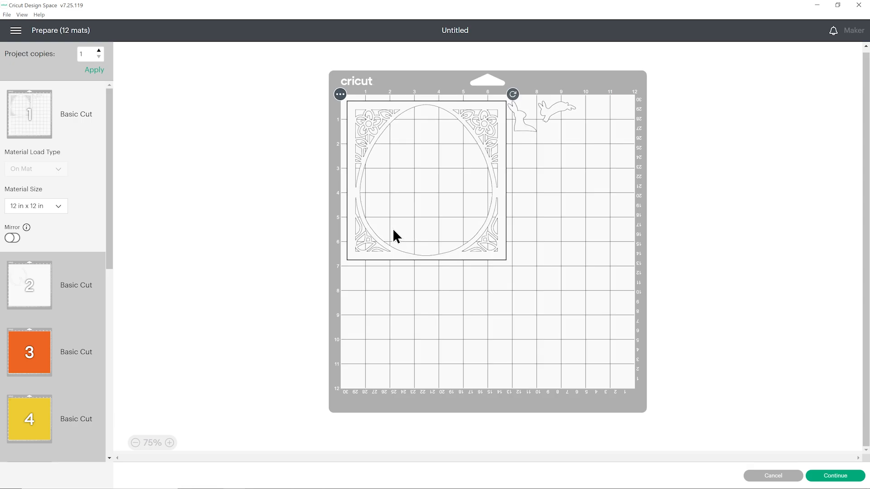
left_click(61, 206)
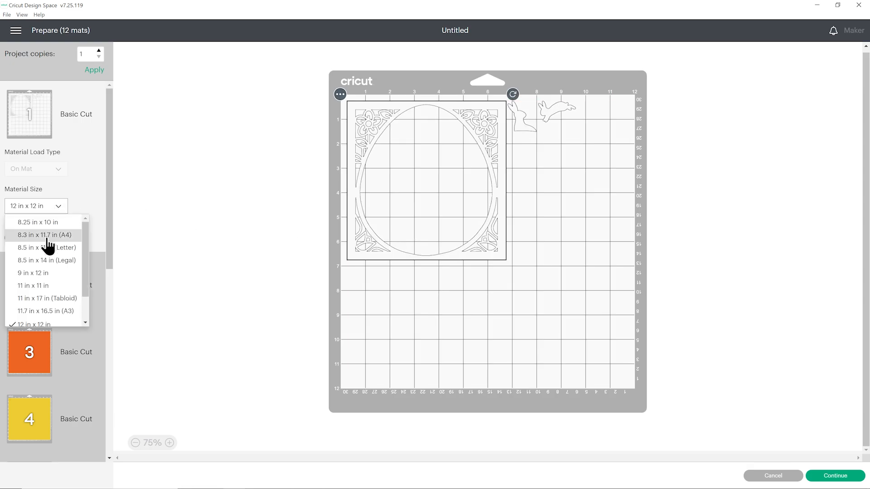
left_click(47, 236)
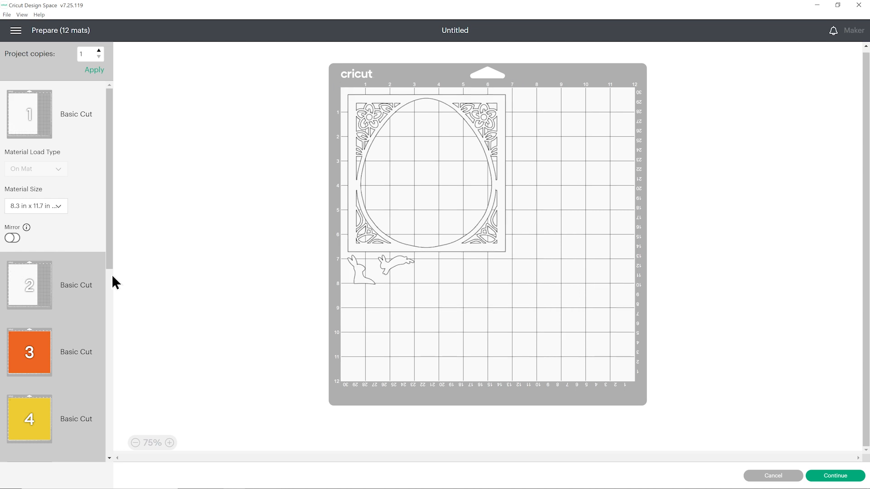
left_click(421, 301)
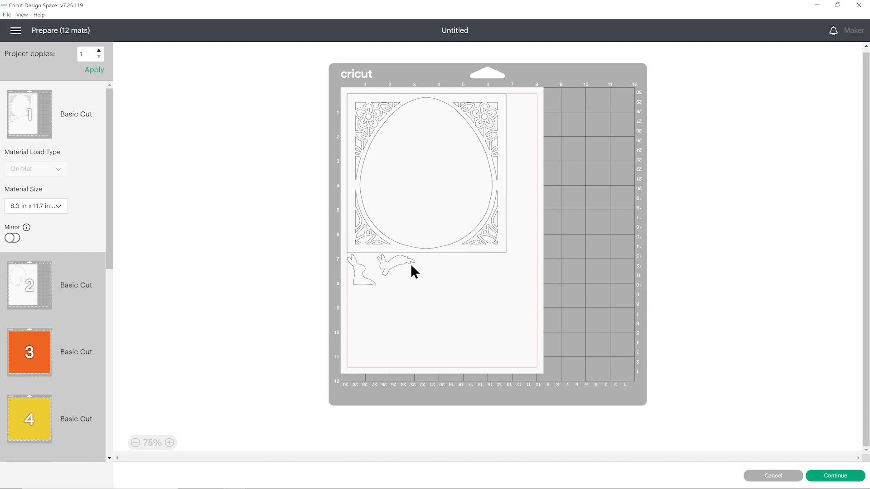
Step: Move the leaping and sitting rabbits on mat 1 into the upper part of the square frame's egg opening
left_click_drag(407, 260, 434, 116)
left_click_drag(361, 283, 402, 167)
left_click(435, 338)
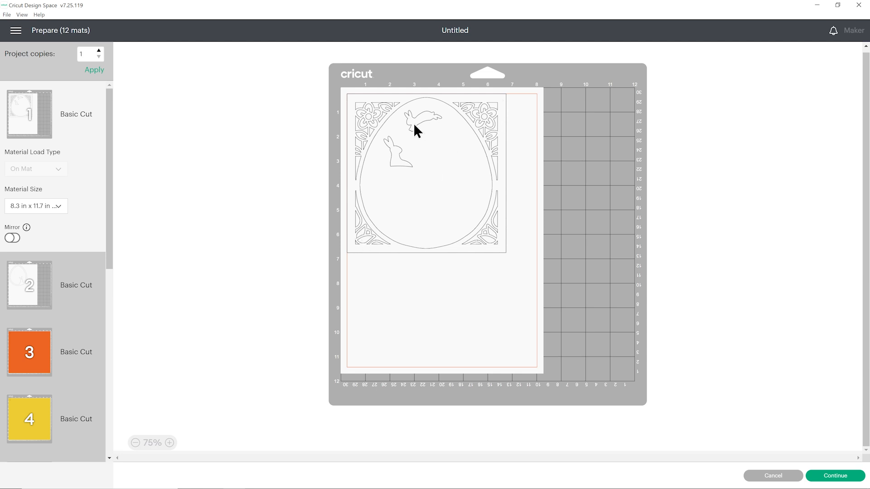
left_click_drag(399, 154, 399, 145)
left_click(428, 178)
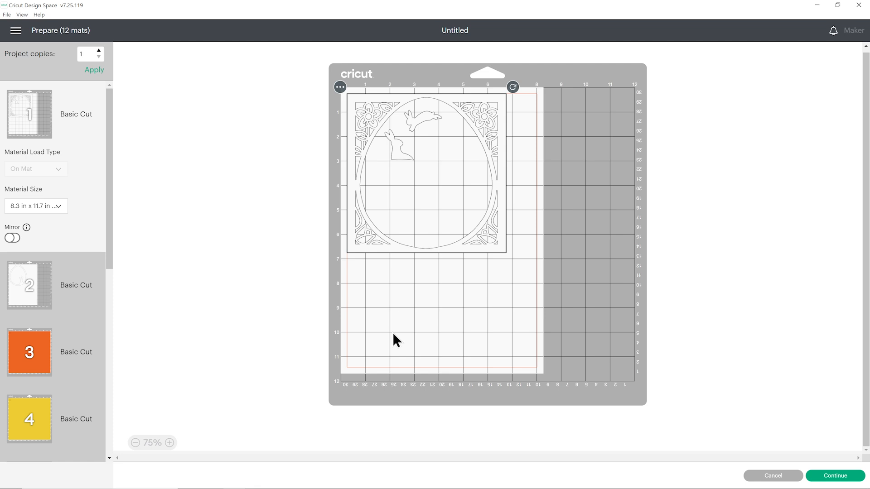
Step: Compare mats 1 and 2 and move the egg outline with the rabbit from mat 2 to mat 1
left_click(50, 285)
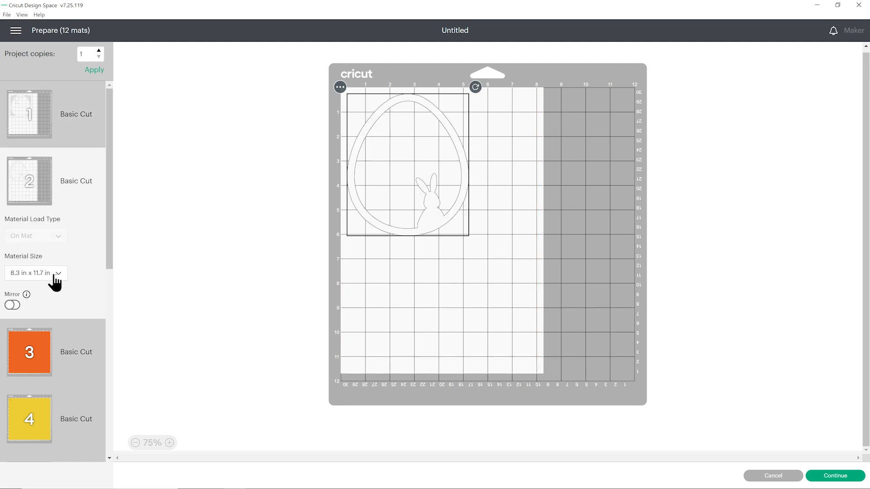
left_click(44, 113)
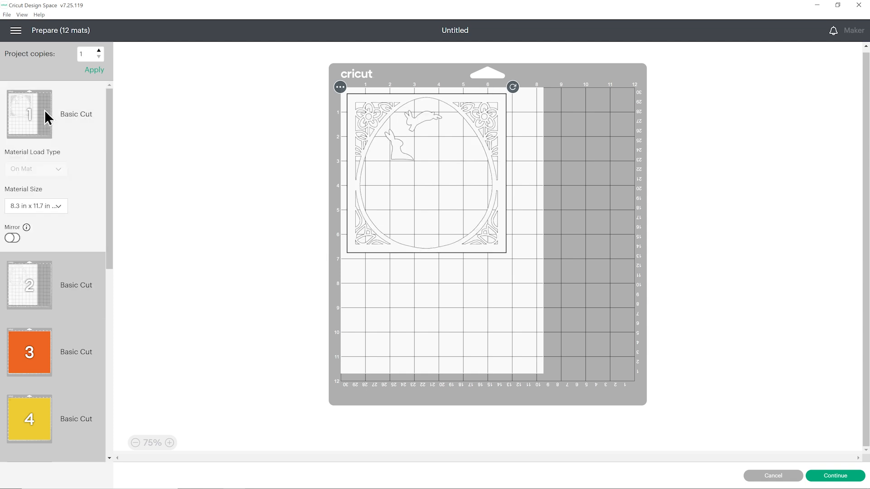
left_click(45, 287)
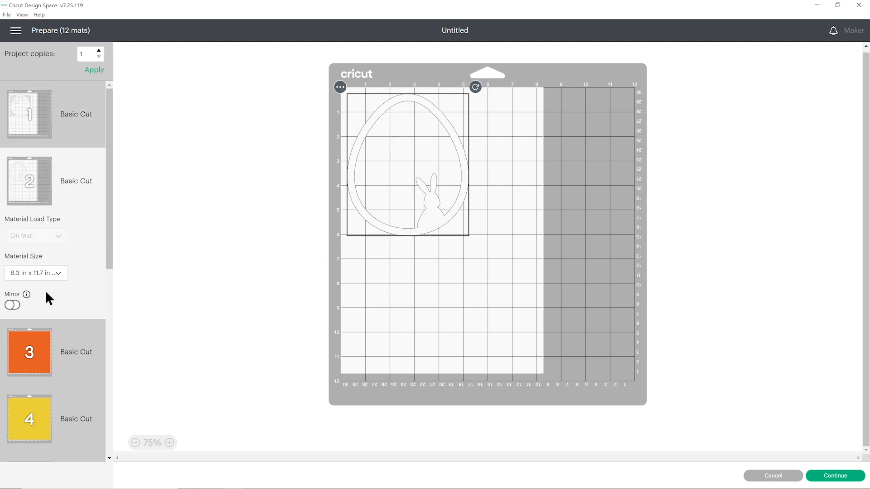
left_click(340, 87)
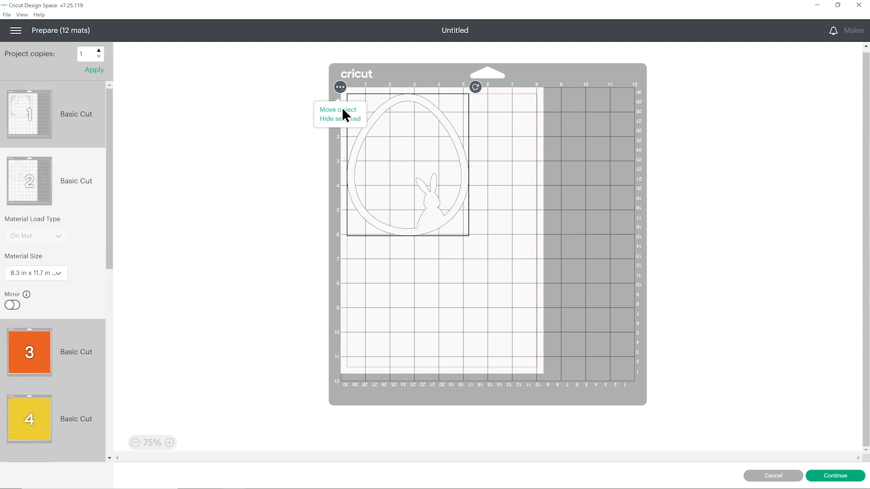
left_click(339, 109)
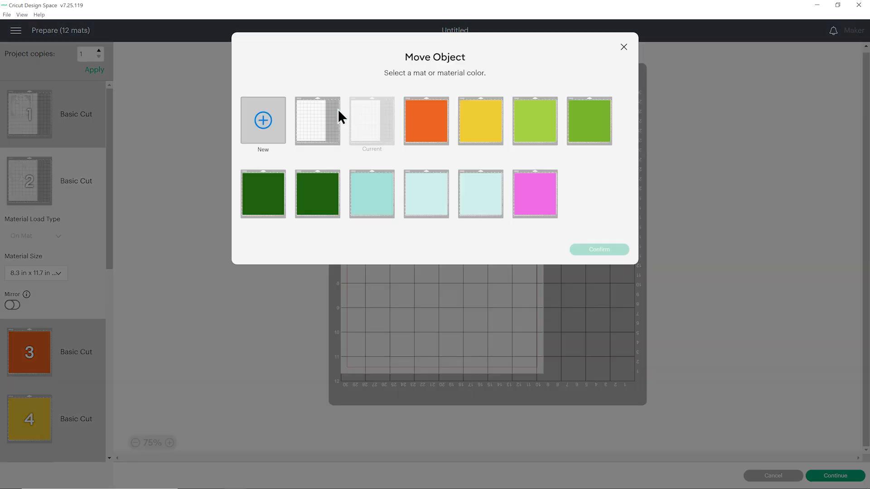
left_click(311, 121)
left_click(597, 252)
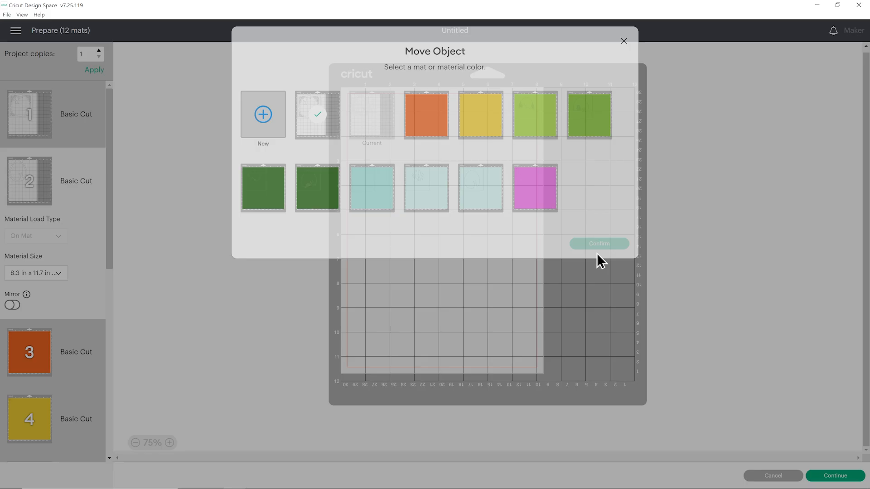
Step: Try to fit the egg outline sideways in the blank paper below the square frame on mat 1
left_click_drag(452, 213, 486, 355)
left_click_drag(517, 218, 521, 365)
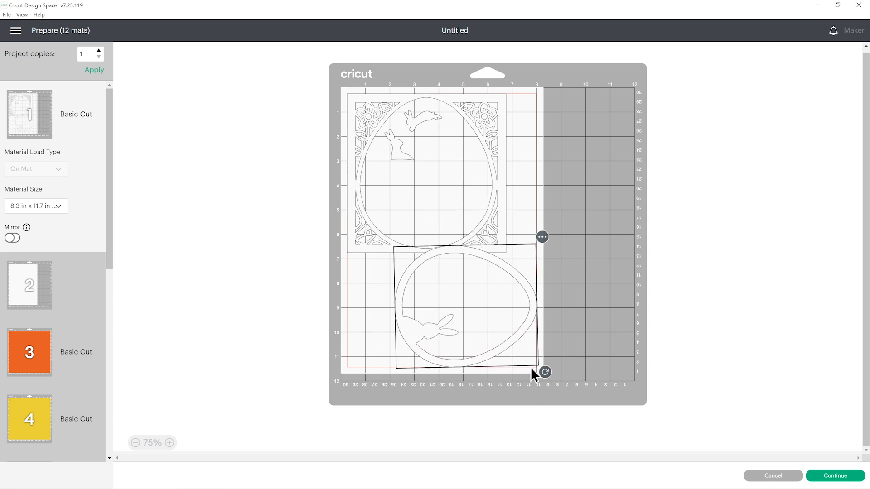
left_click_drag(545, 370, 526, 227)
Step: Place the egg outline upright inside the square frame's egg opening and straighten its rotation
left_click_drag(524, 331, 479, 199)
left_click_drag(487, 89, 488, 95)
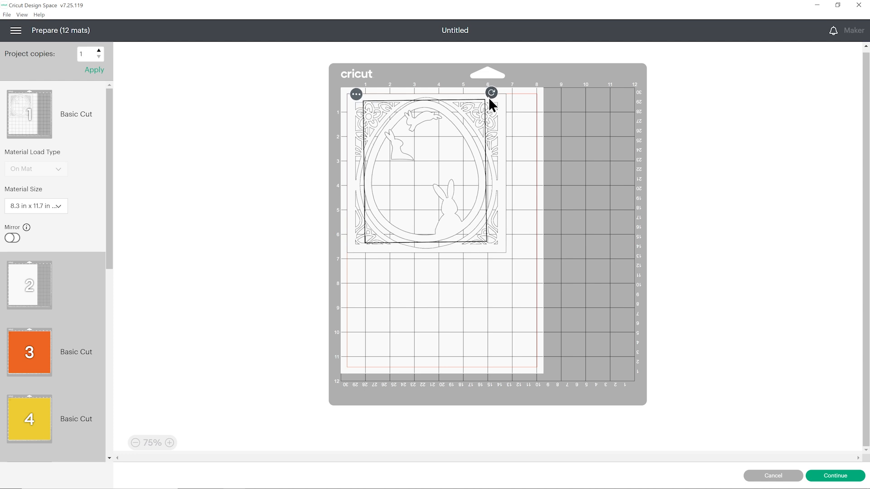
left_click(534, 167)
Step: Move the two small rabbits down inside the inner egg outline and nudge that outline to centre it in the opening
left_click(395, 154)
left_click_drag(396, 158, 400, 177)
left_click_drag(415, 121, 414, 143)
left_click(401, 173)
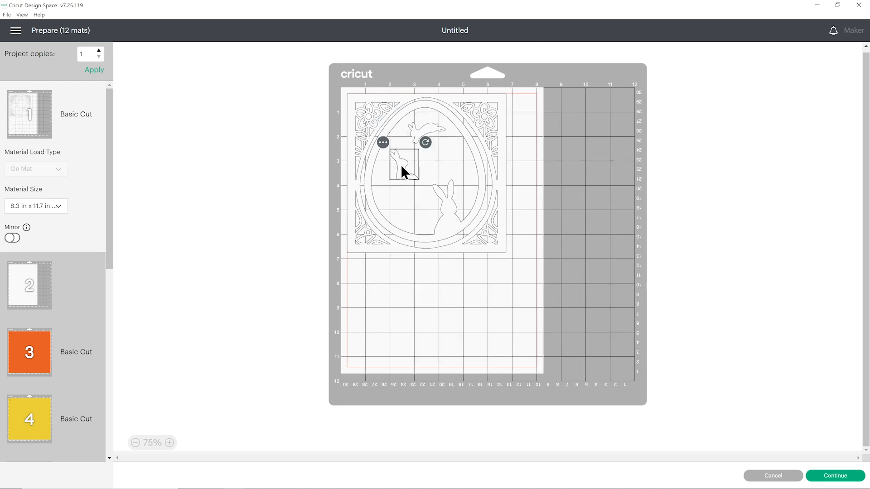
left_click(423, 129)
left_click(476, 297)
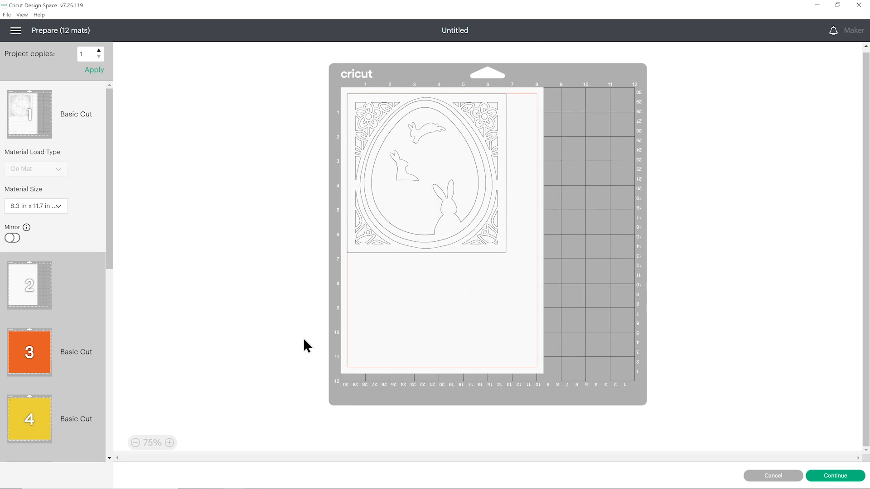
mouse_move(395, 230)
left_mouse_down()
mouse_move(414, 369)
mouse_move(456, 369)
mouse_move(396, 232)
left_mouse_up()
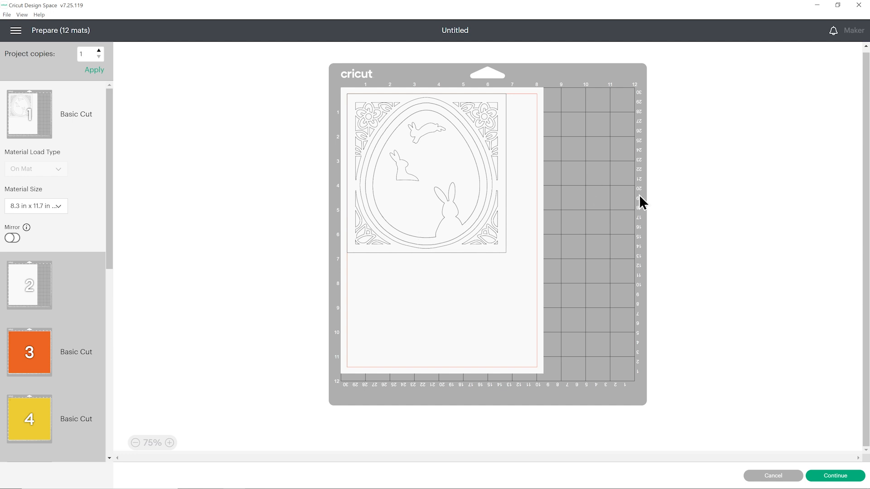
Step: Move the leaping rabbit so it overlaps the upper edge of the egg outline as an example of crossing cut lines
left_click_drag(427, 125, 447, 116)
left_click(435, 151)
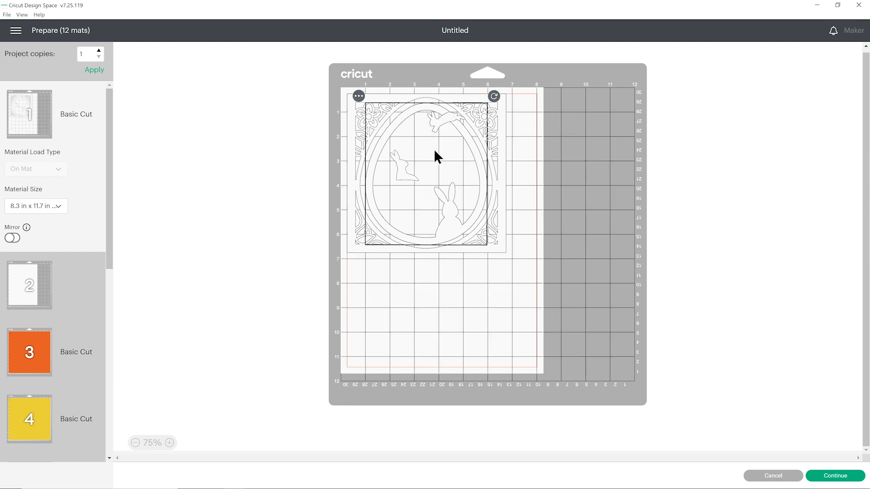
left_click(560, 150)
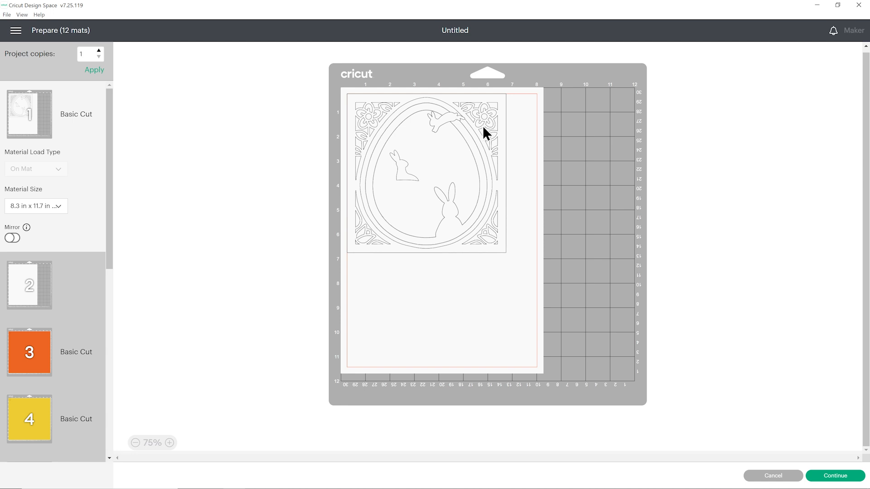
Step: Move the leaping rabbit inside the egg opening, above the sitting rabbit and clear of all other cut lines
left_click_drag(442, 117, 437, 138)
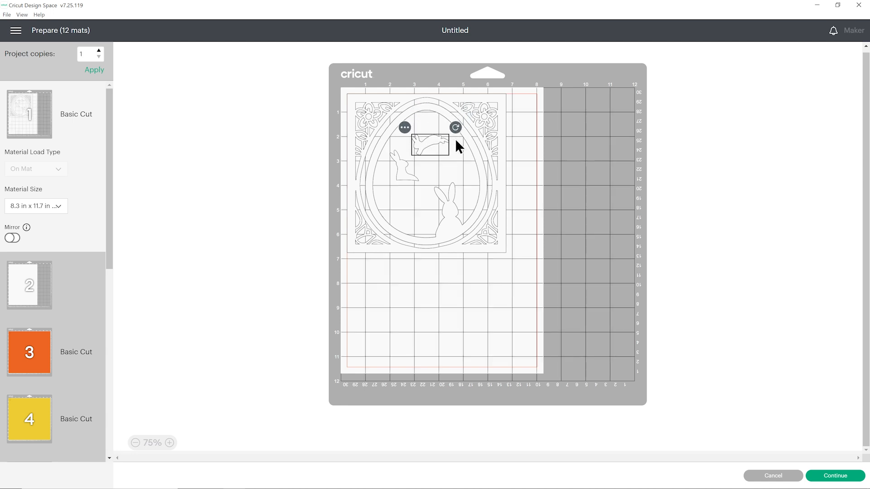
left_click(511, 140)
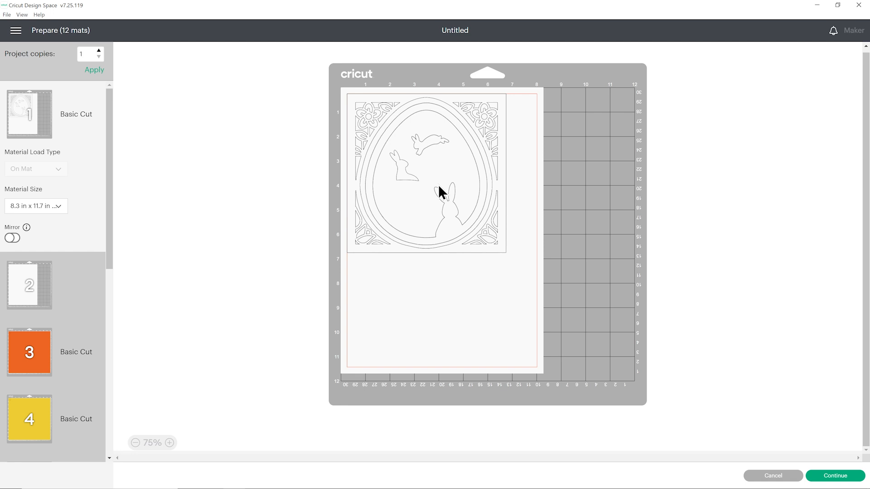
scroll(63, 318, "down", 1)
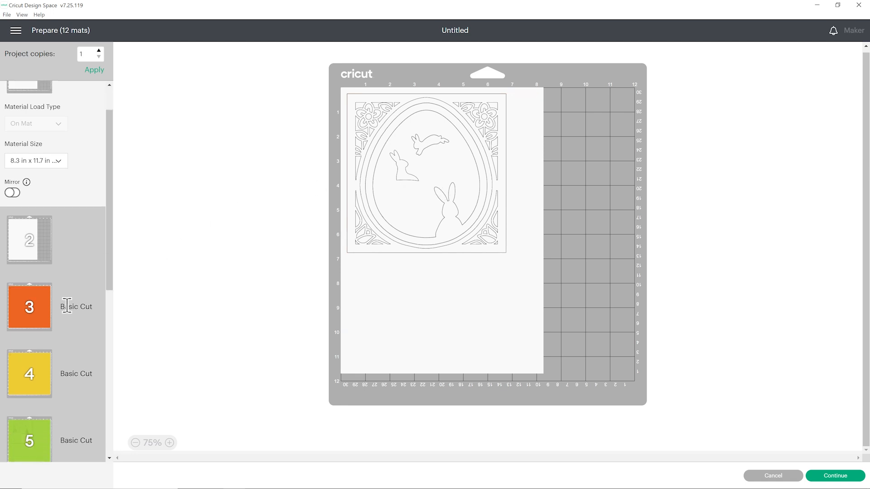